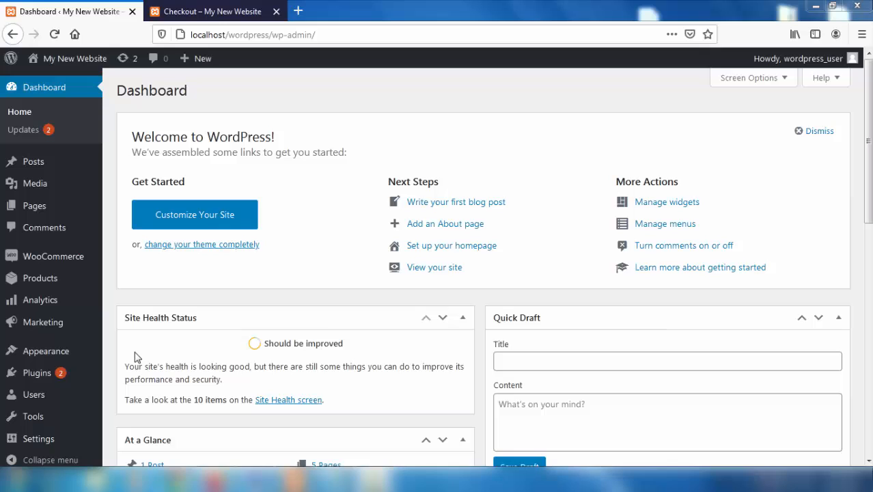
# - Search the WordPress plugin directory for 'easypay pk'
pyautogui.moveTo(47, 379)
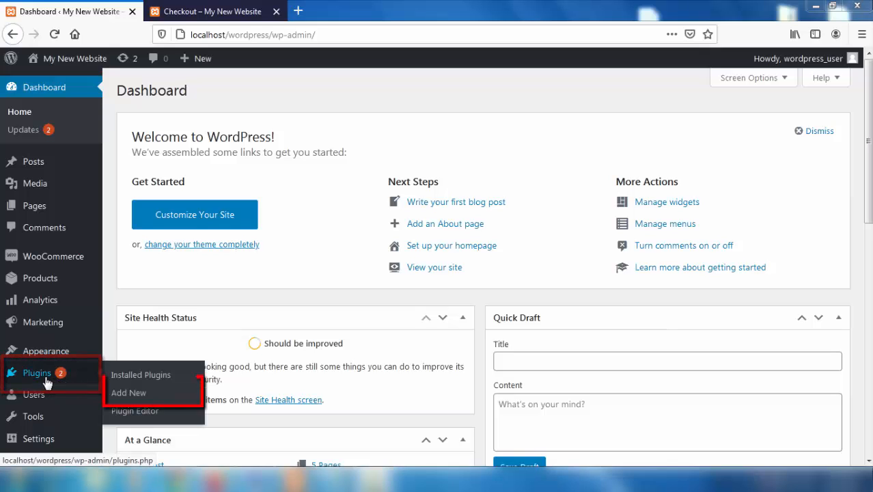
pyautogui.click(122, 394)
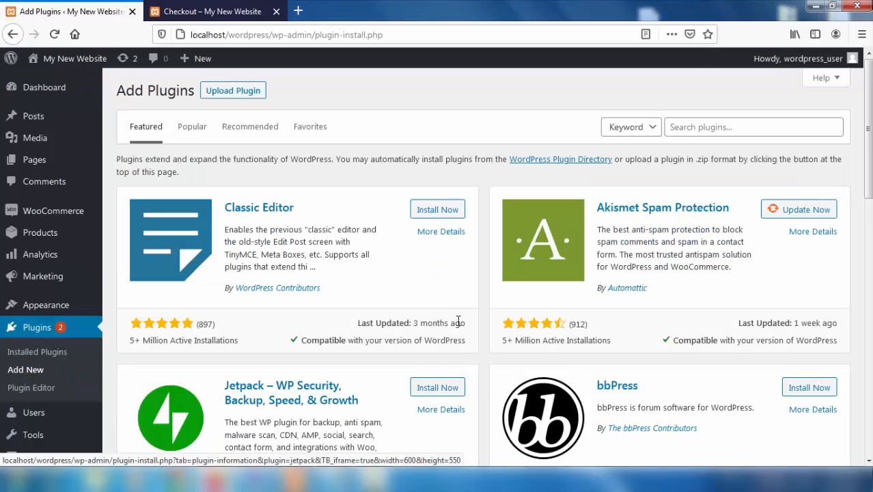
pyautogui.click(716, 129)
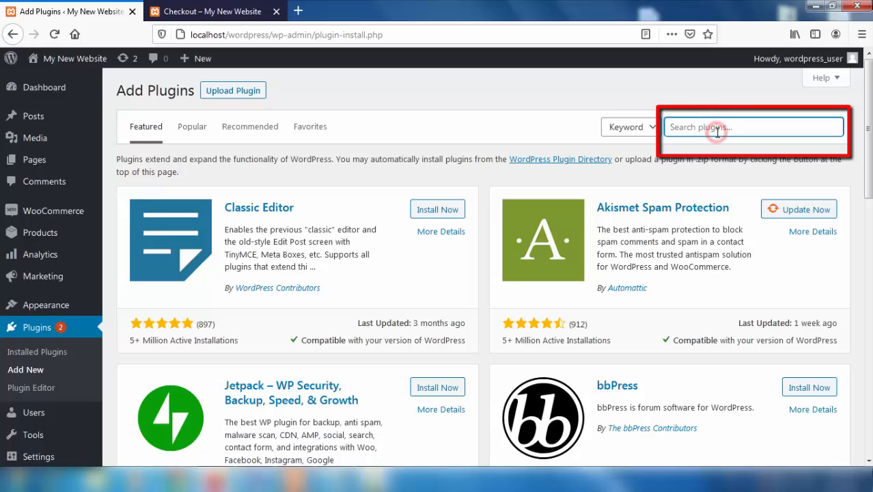
pyautogui.write('easypay pk')
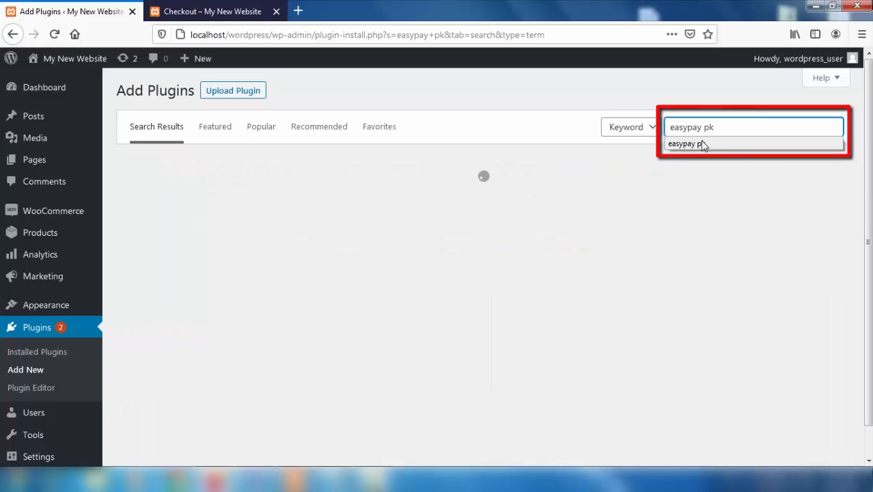
pyautogui.click(703, 144)
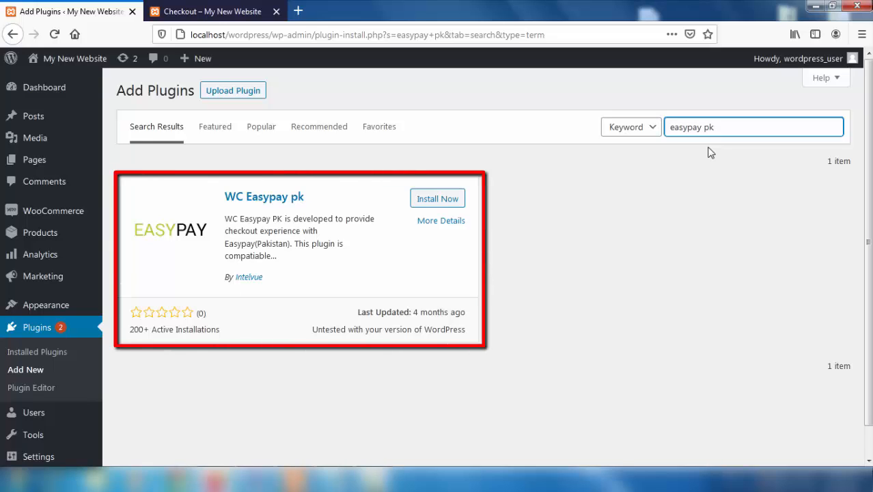
# - Install and activate WC Easypay pk, then return to the store's Checkout page
pyautogui.click(439, 200)
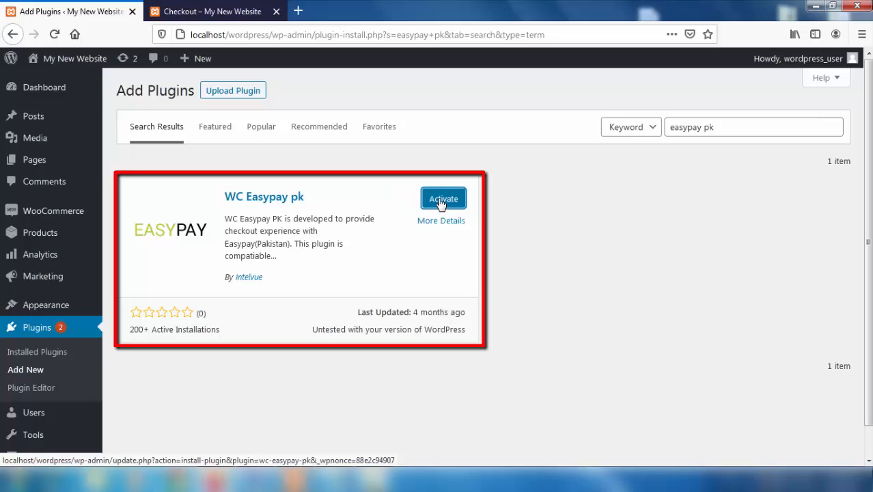
pyautogui.click(440, 200)
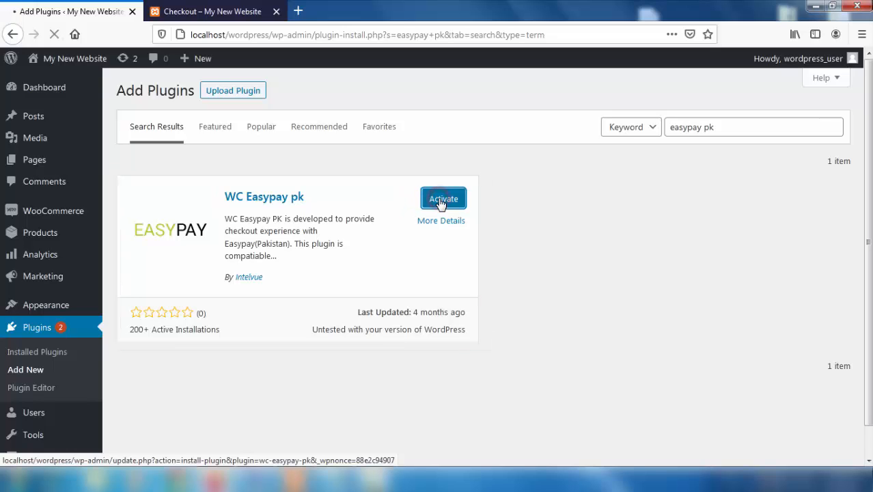
pyautogui.scroll(-5, 441, 203)
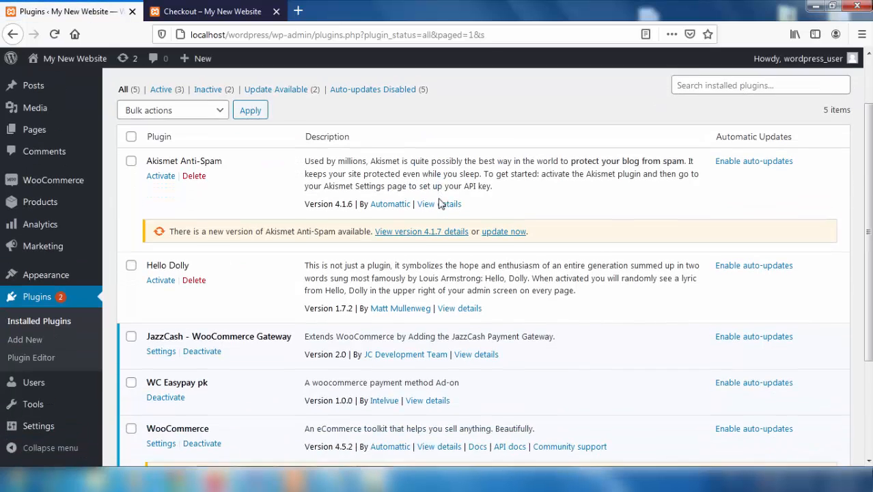
pyautogui.scroll(-1, 440, 203)
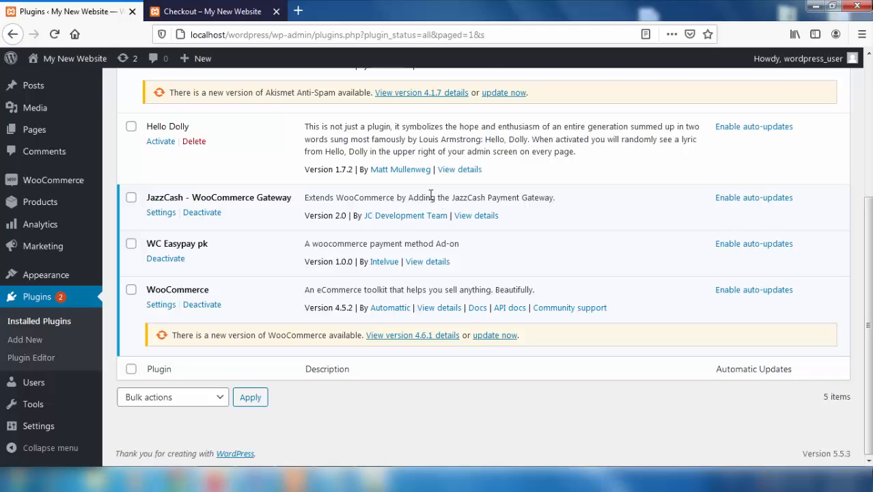
pyautogui.click(224, 13)
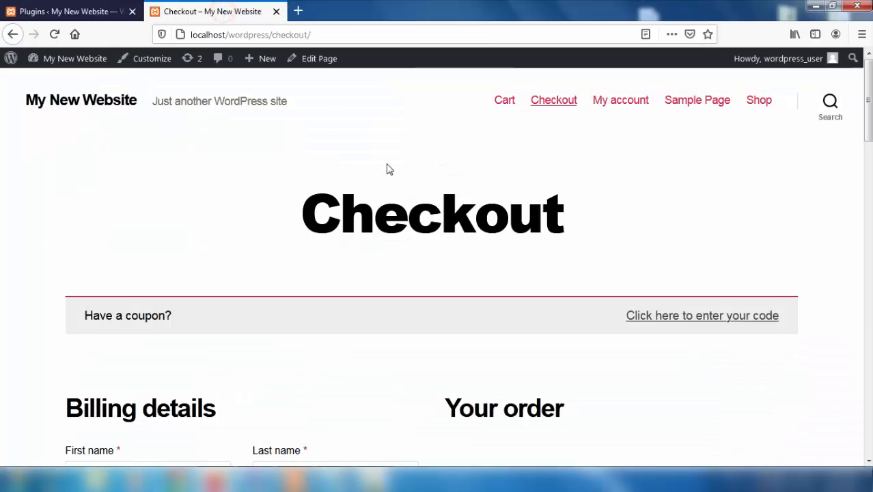
# - Reload the checkout, select Easypay PK as the payment method, and return to Installed Plugins
pyautogui.scroll(-6, 388, 171)
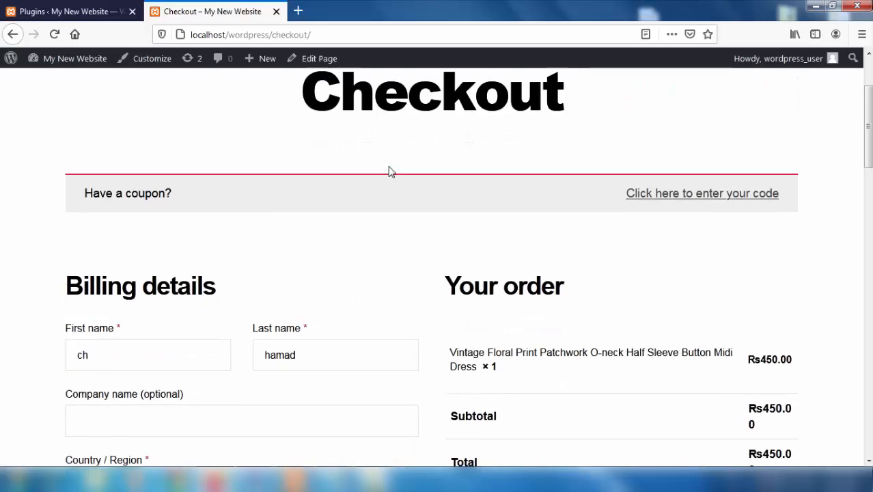
pyautogui.scroll(-2, 389, 167)
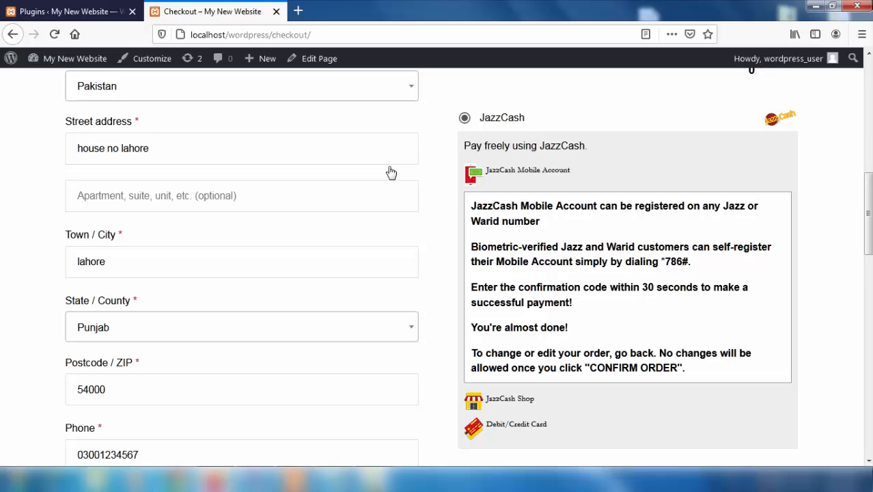
pyautogui.click(54, 36)
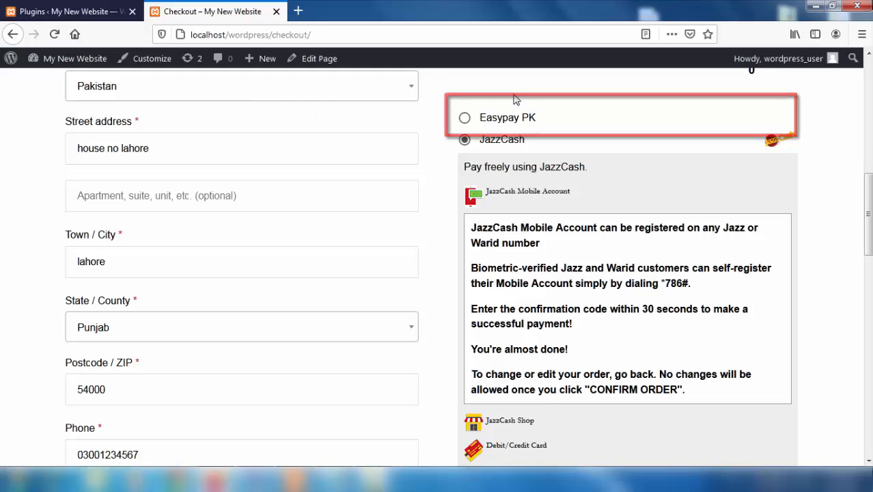
pyautogui.click(465, 120)
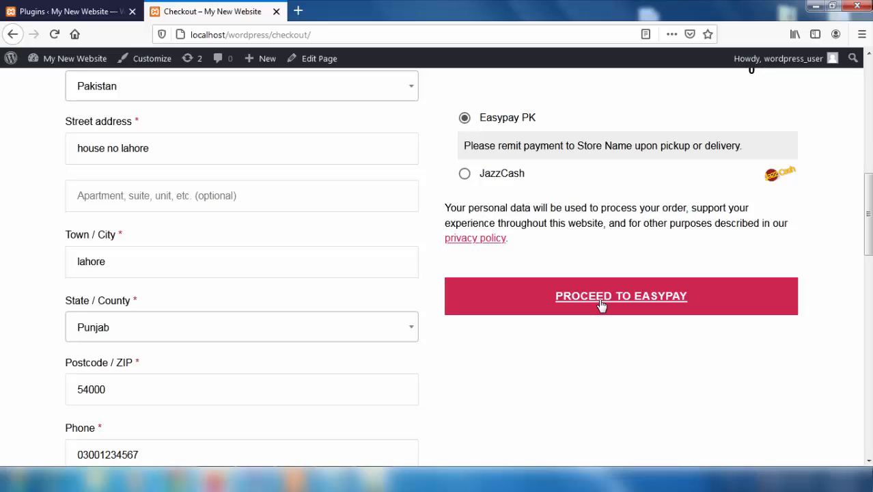
pyautogui.click(52, 9)
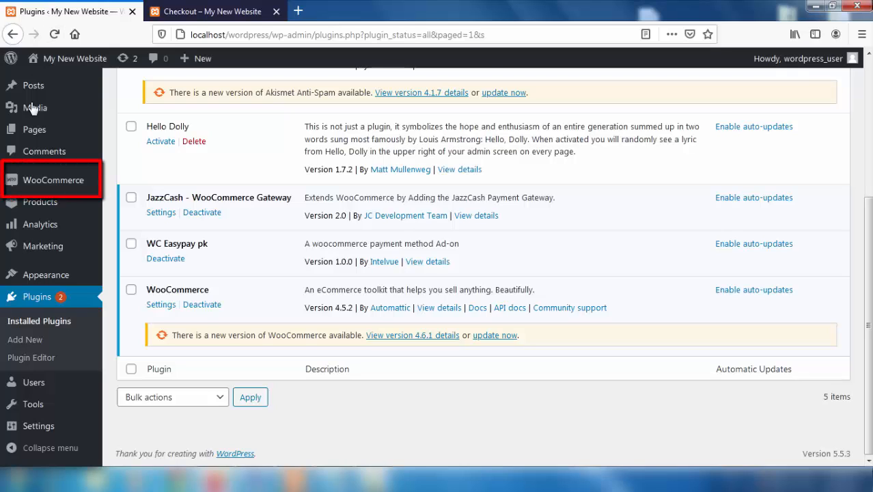
# - Open the Easypay PK gateway from the WooCommerce Settings Payments list
pyautogui.moveTo(34, 179)
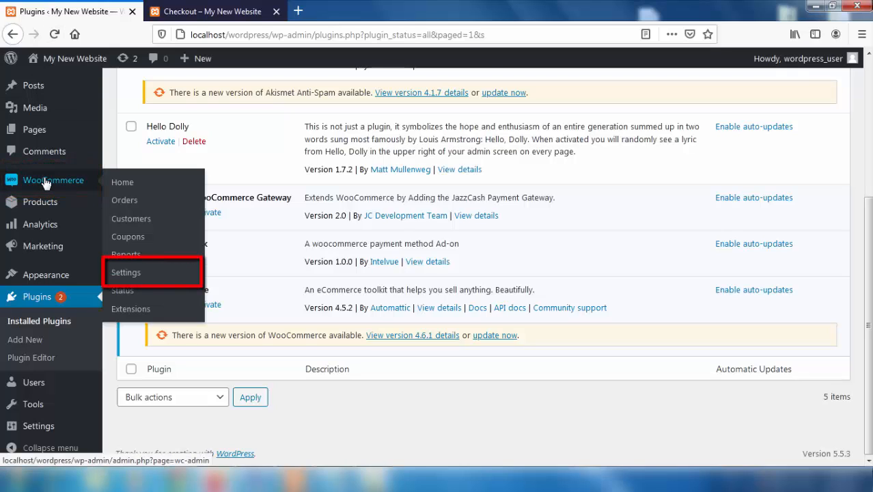
pyautogui.click(128, 274)
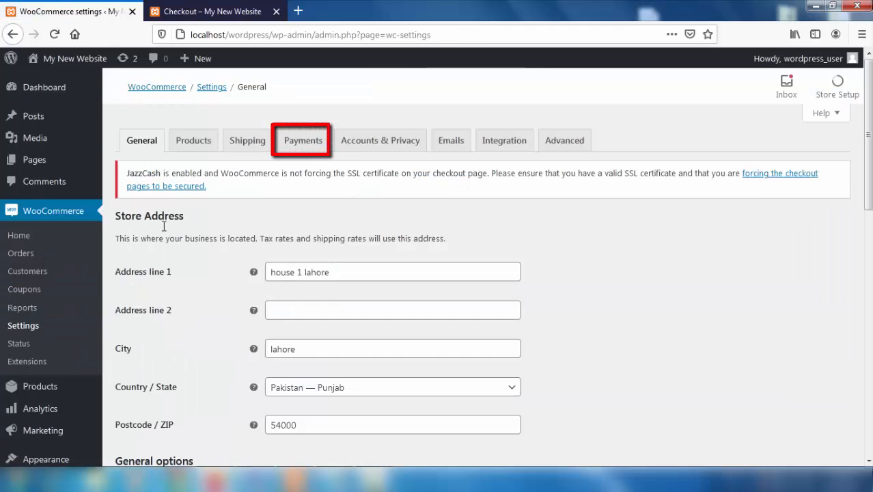
pyautogui.click(302, 145)
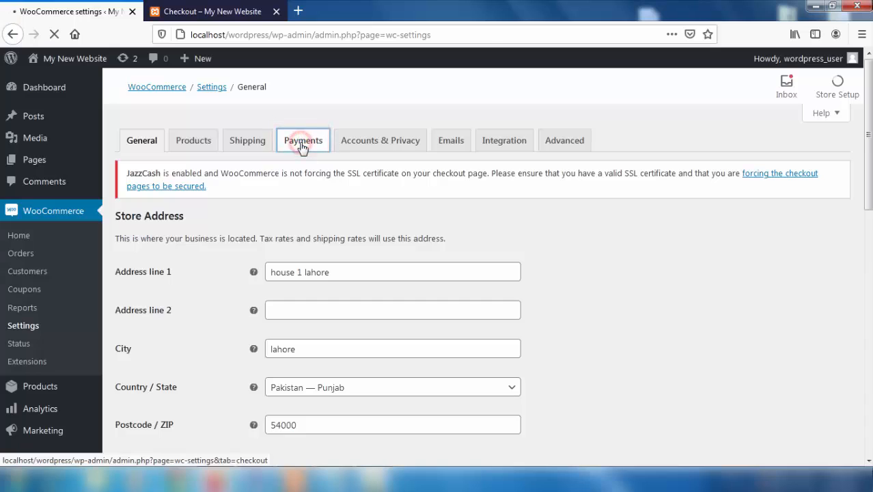
pyautogui.scroll(-5, 303, 149)
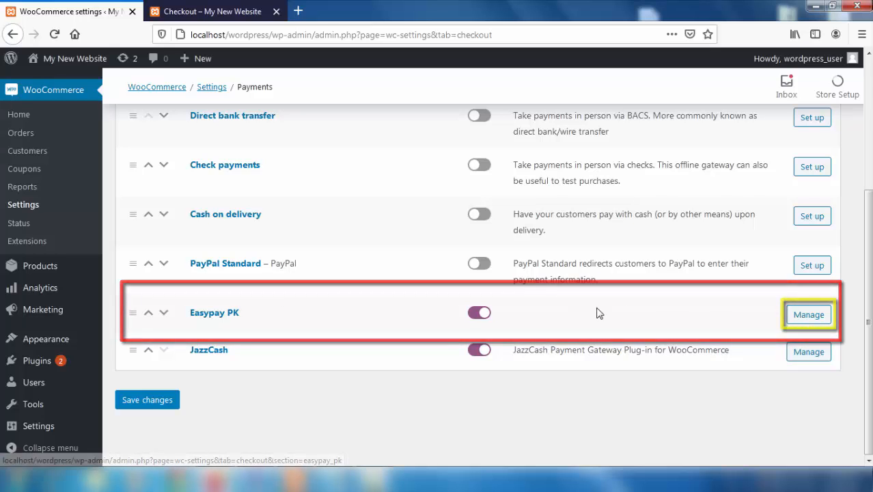
pyautogui.click(796, 322)
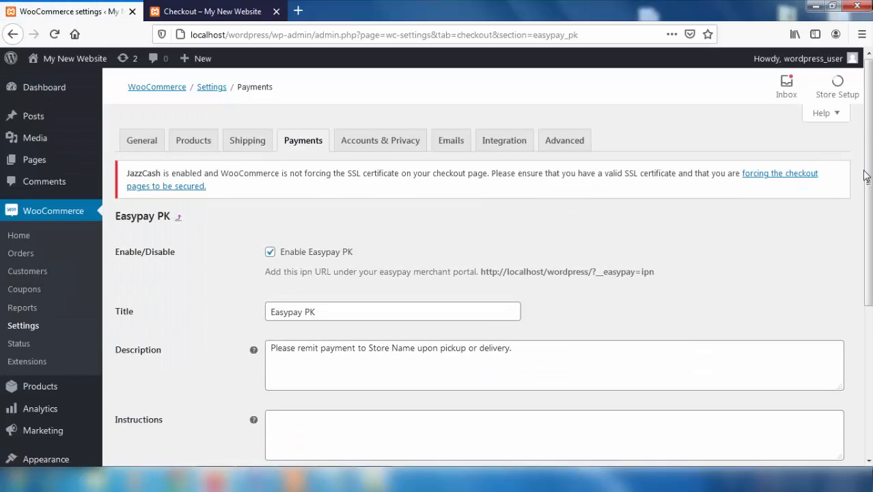
pyautogui.scroll(-1, 867, 205)
pyautogui.scroll(-2, 437, 273)
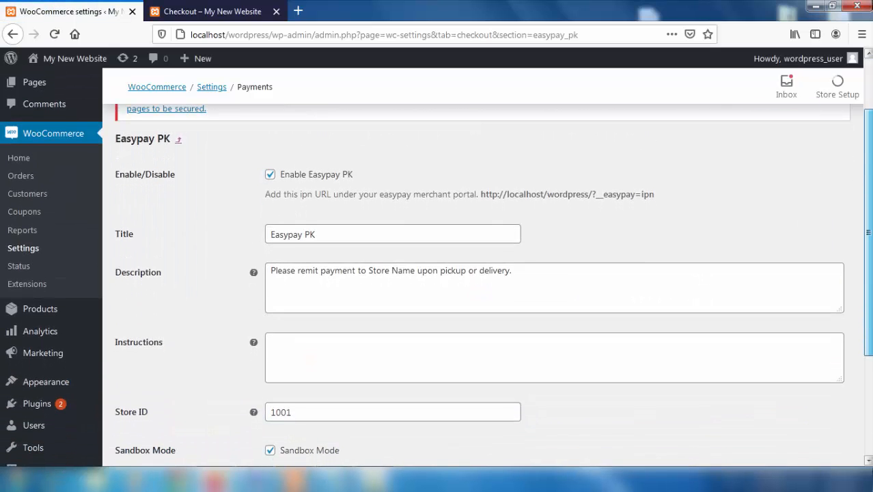
pyautogui.scroll(-1, 437, 273)
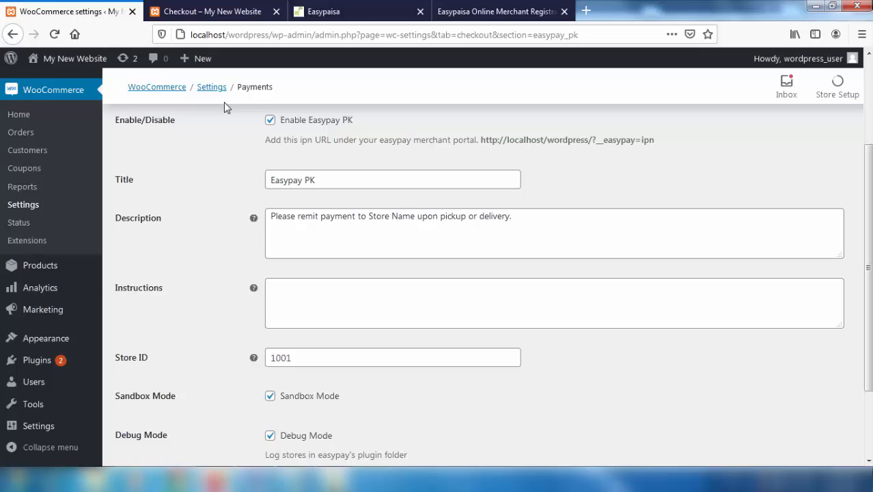
pyautogui.hotkey('alt', 'Tab')
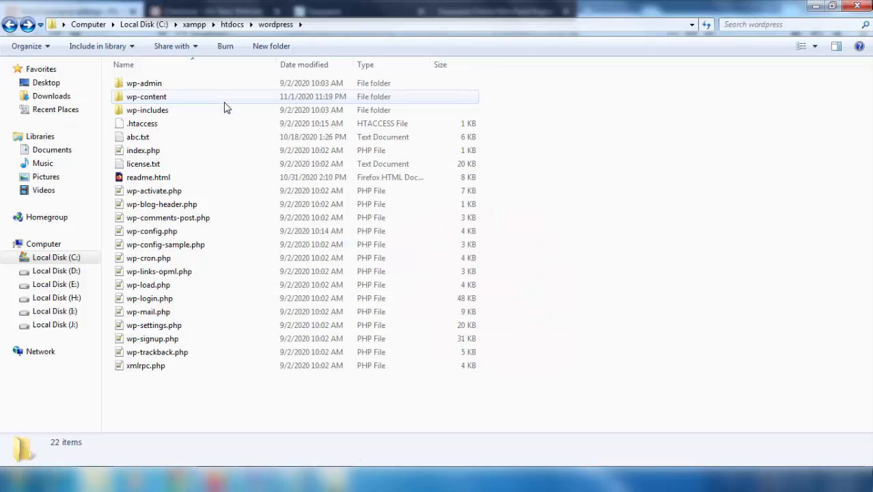
pyautogui.doubleClick(167, 101)
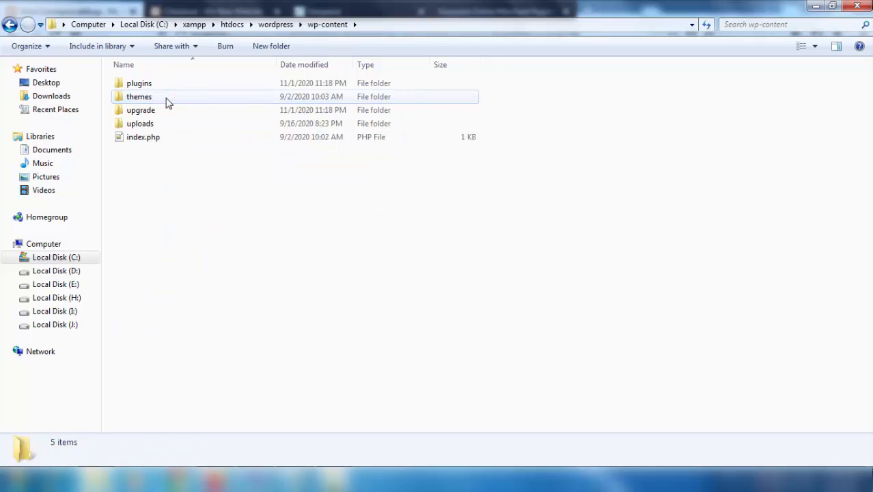
pyautogui.doubleClick(161, 83)
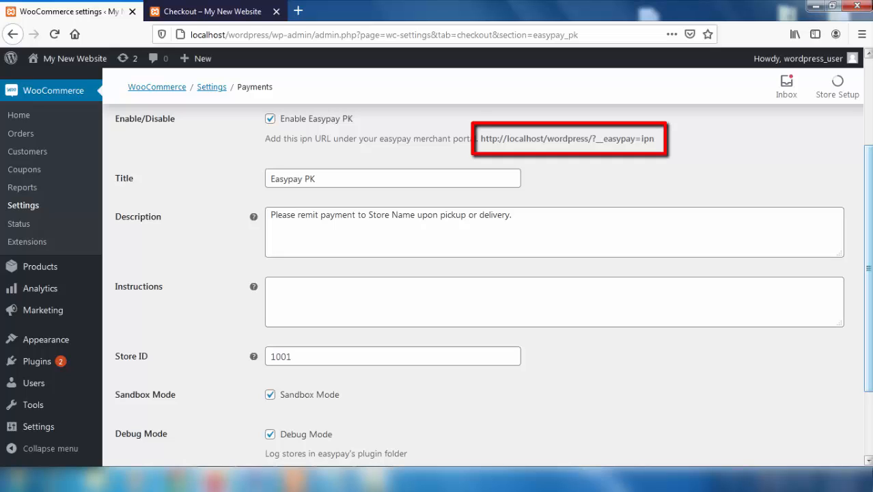
pyautogui.moveTo(481, 138); pyautogui.dragTo(660, 143)
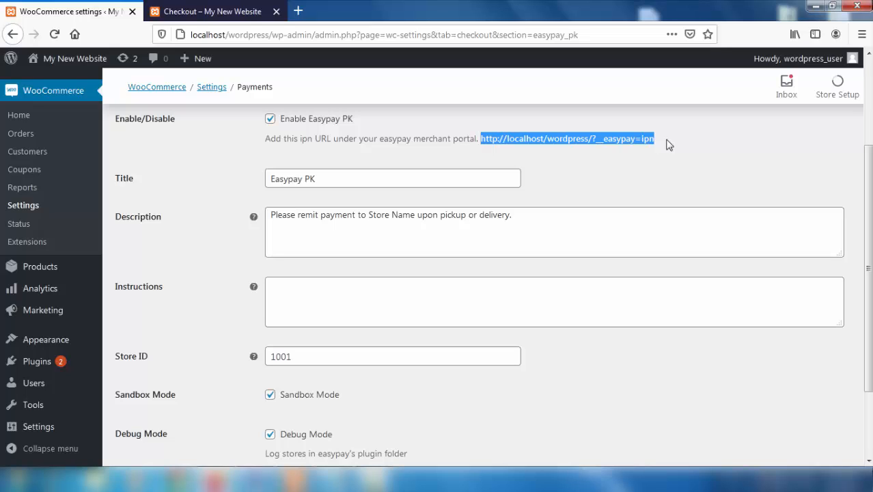
pyautogui.click(298, 10)
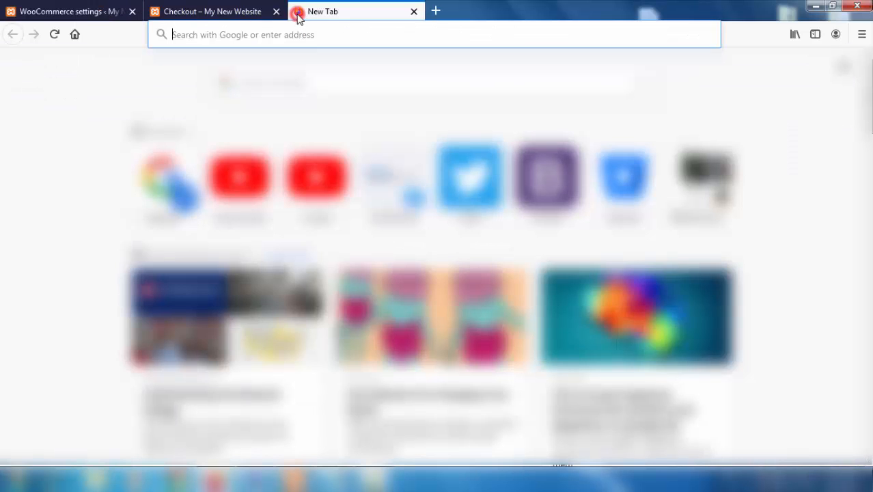
pyautogui.write('https://easypay.easypaisa.com.pk/')
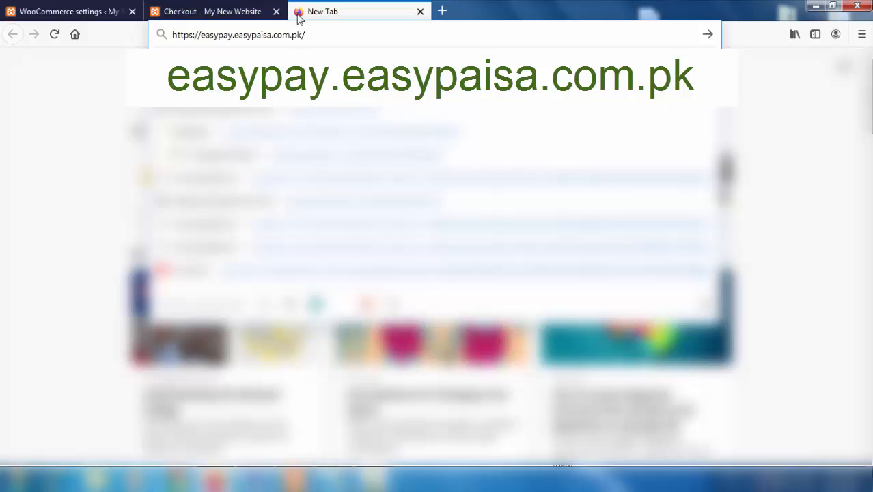
pyautogui.press('Return')
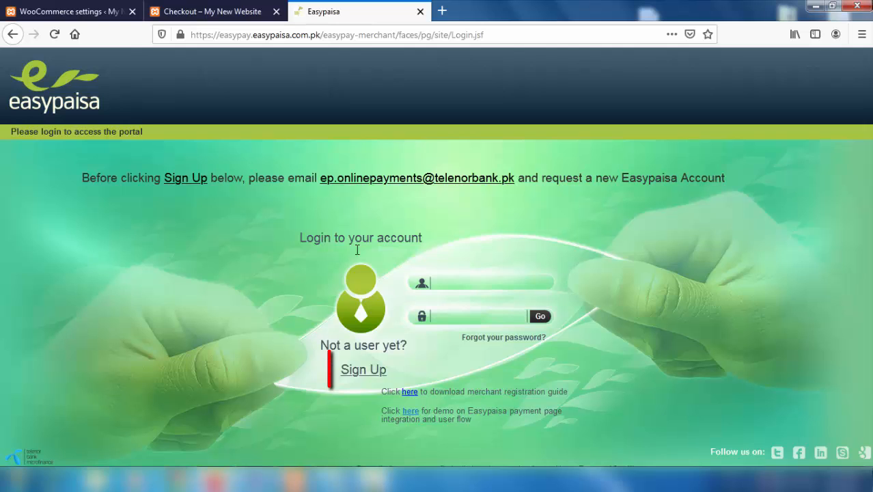
# - Open the Sign Up form to reach the Merchant Registration Account Information details
pyautogui.click(361, 374)
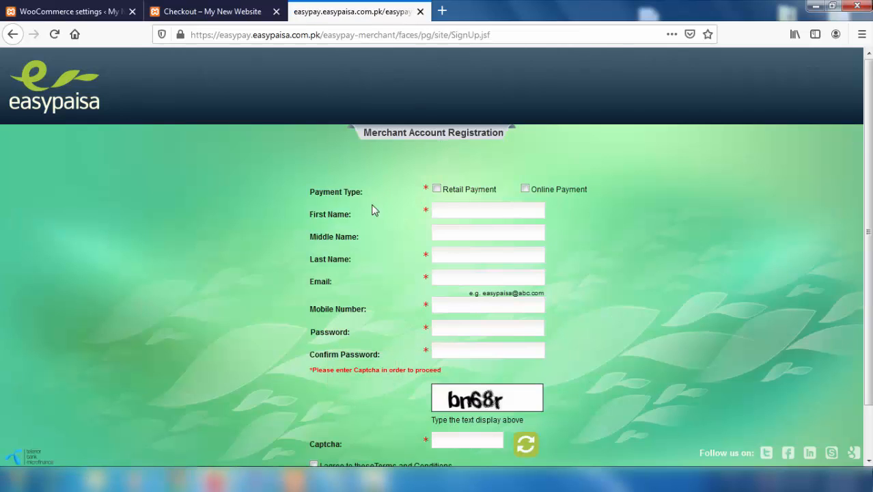
pyautogui.moveTo(377, 339)
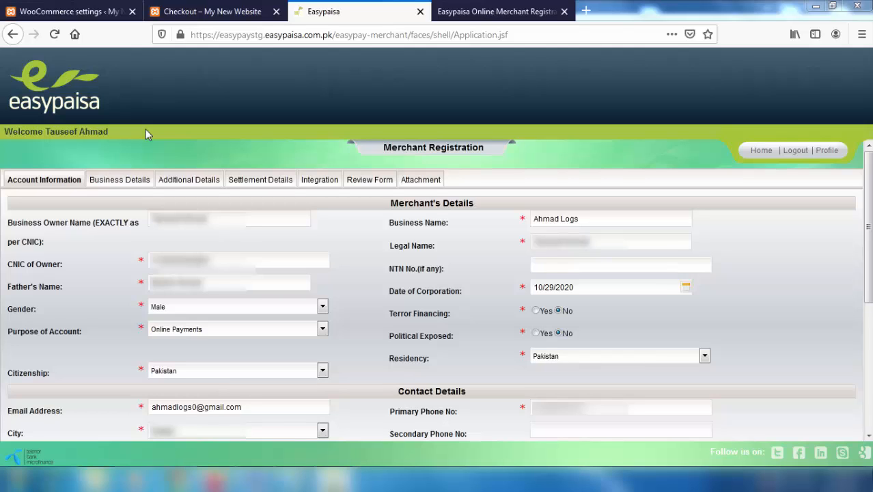
pyautogui.click(123, 181)
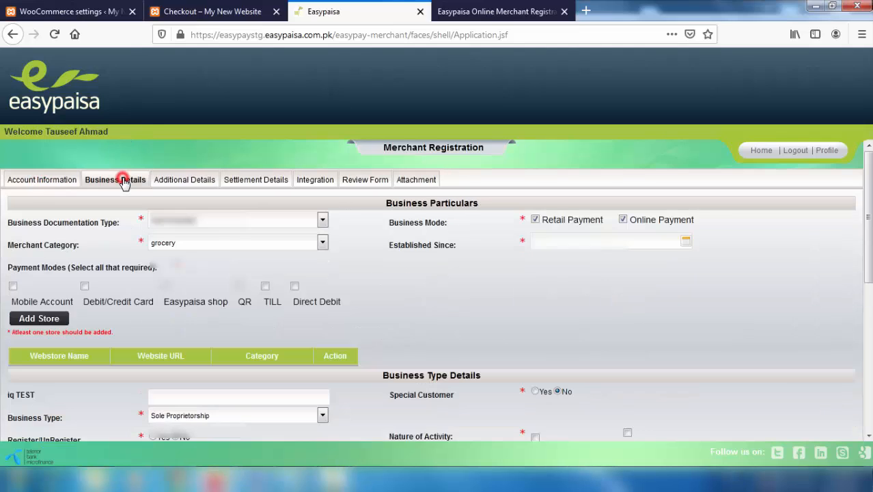
pyautogui.click(189, 185)
pyautogui.click(258, 185)
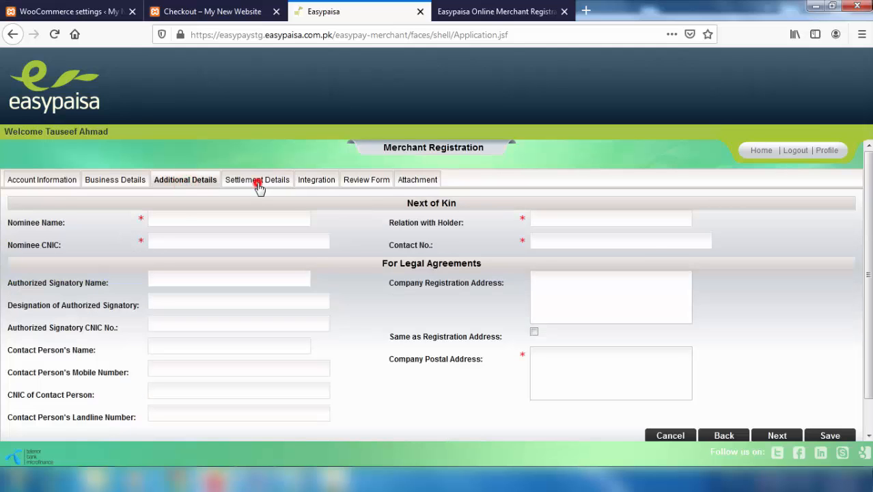
pyautogui.click(318, 185)
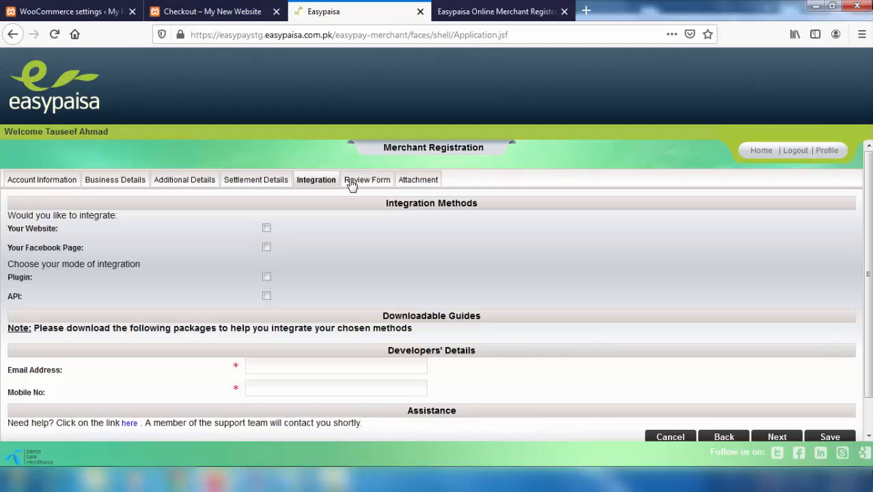
pyautogui.click(354, 181)
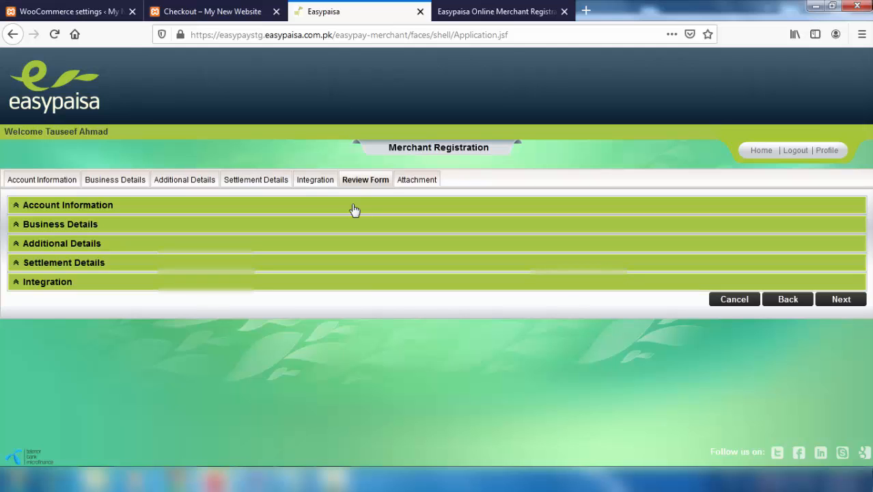
pyautogui.click(355, 209)
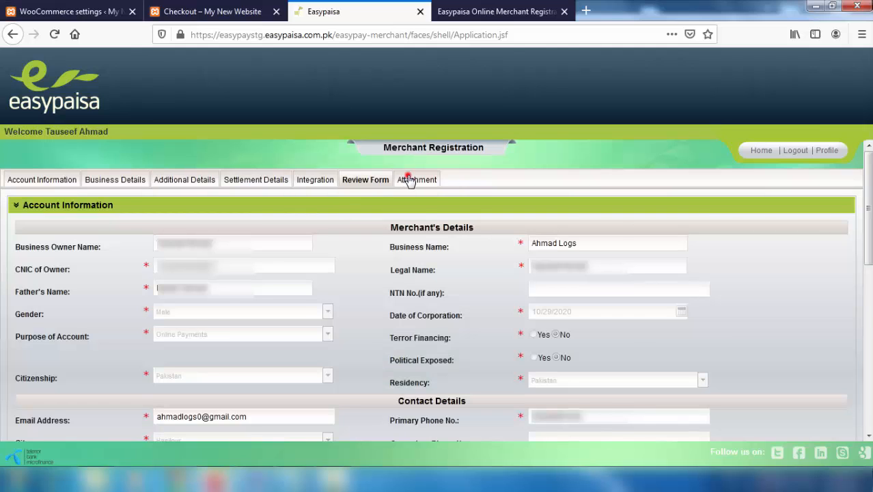
pyautogui.click(409, 180)
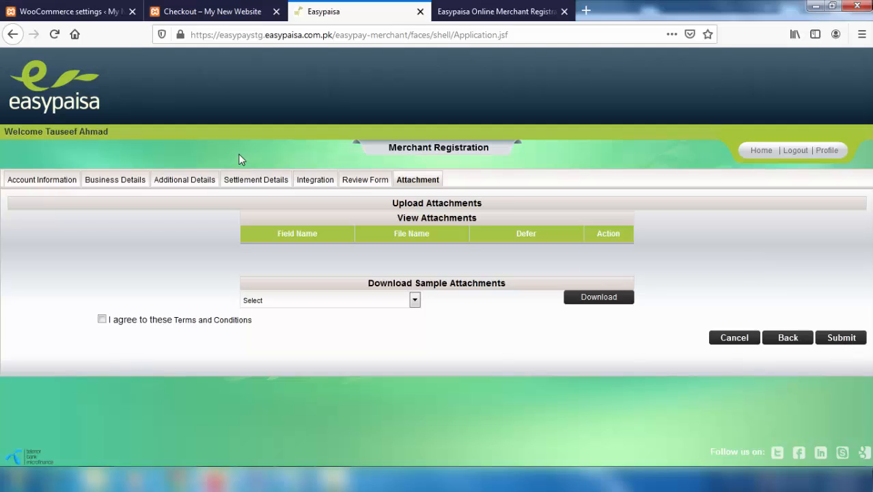
pyautogui.click(49, 183)
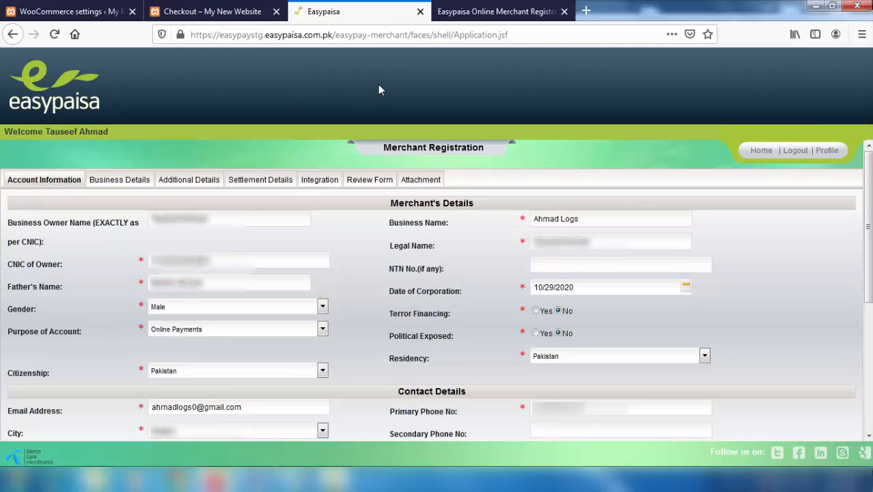
# - Read the registration guide PDF down to page 9's web store steps, then open a blank tab
pyautogui.click(483, 12)
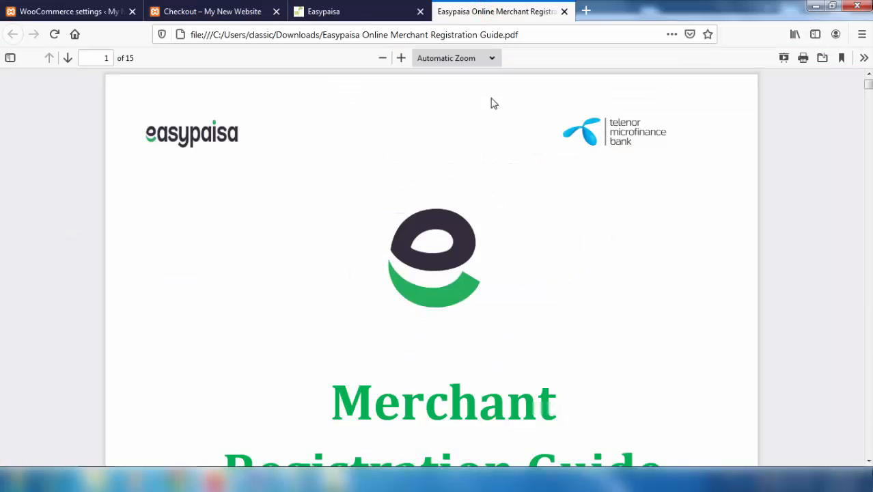
pyautogui.scroll(-3, 492, 103)
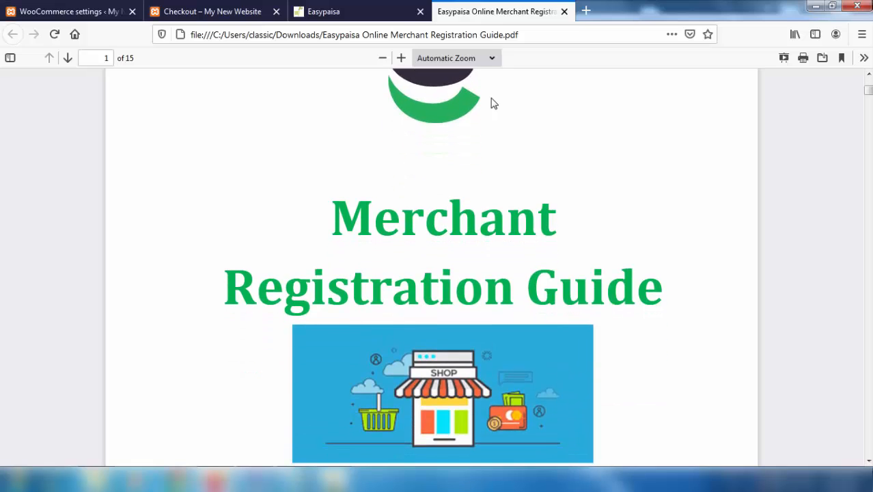
pyautogui.scroll(-12, 493, 102)
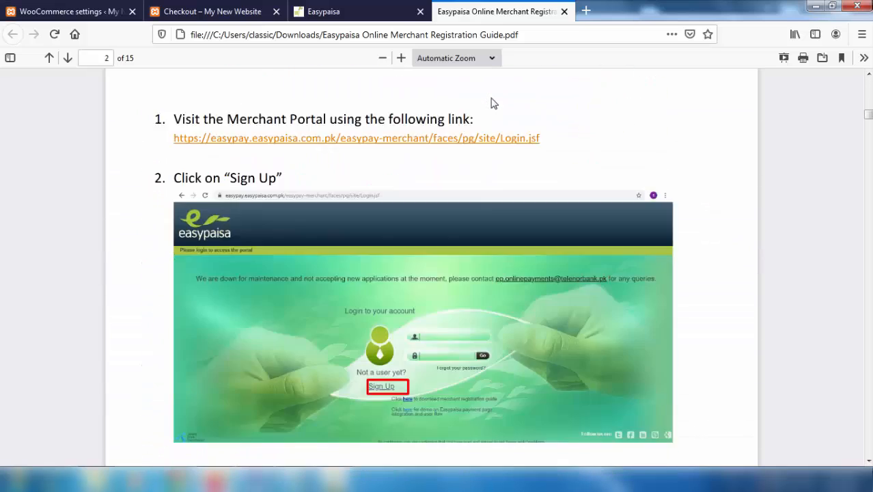
pyautogui.scroll(-15, 493, 103)
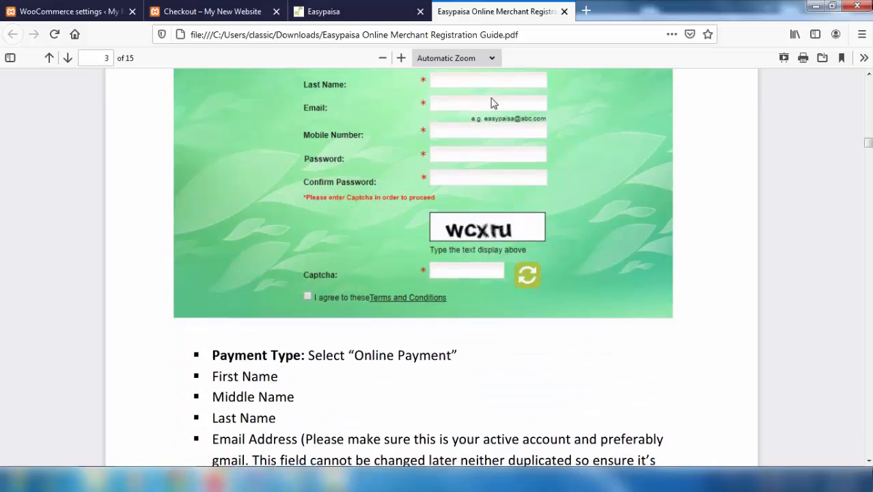
pyautogui.scroll(-15, 494, 102)
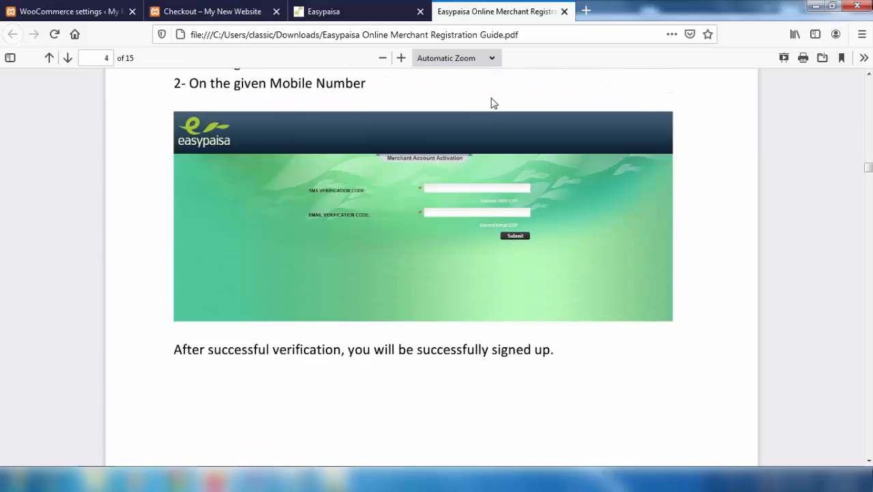
pyautogui.scroll(-15, 494, 102)
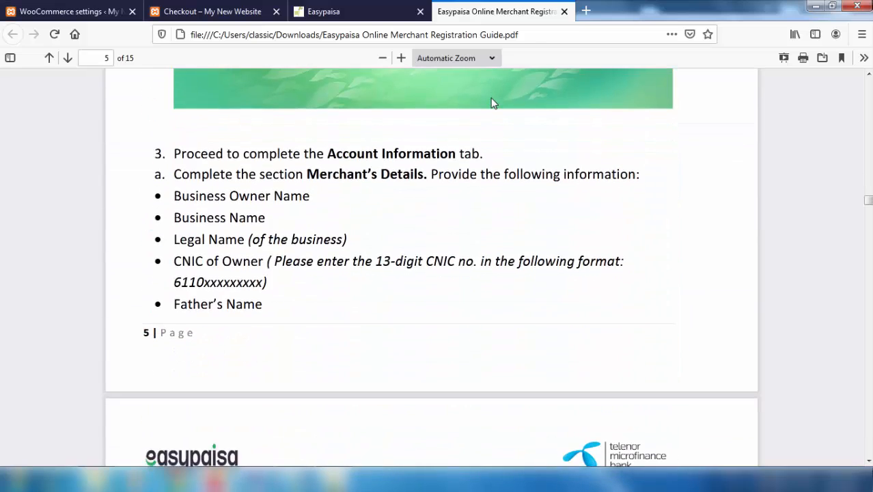
pyautogui.scroll(-10, 494, 103)
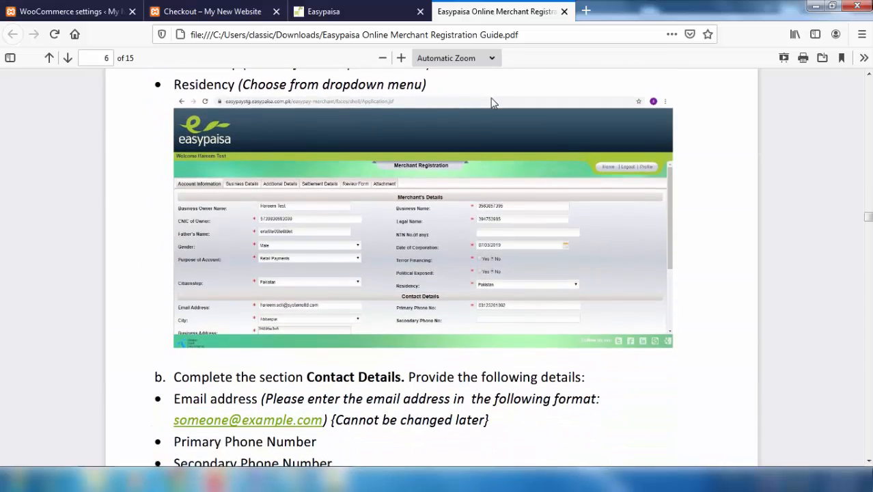
pyautogui.scroll(-10, 490, 102)
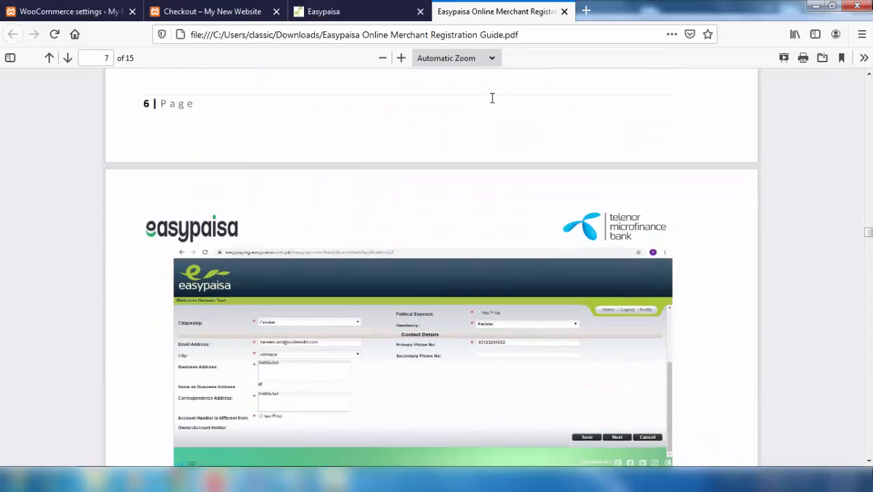
pyautogui.scroll(-12, 492, 97)
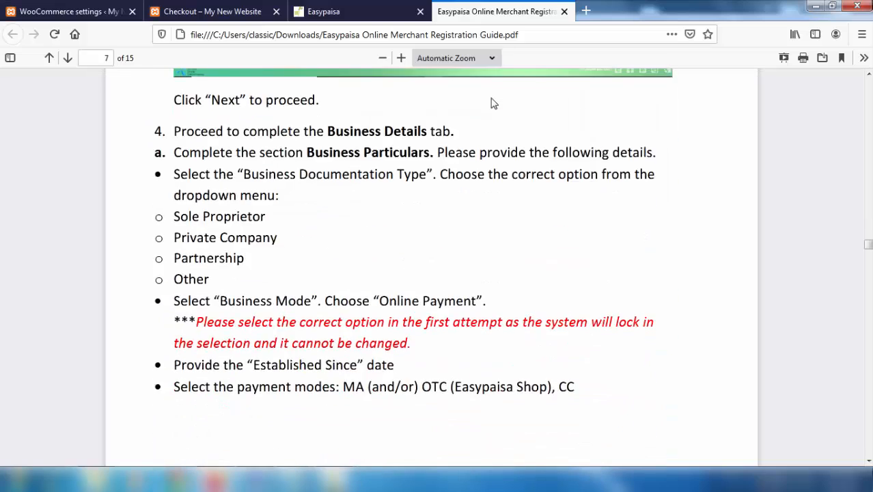
pyautogui.scroll(-12, 494, 104)
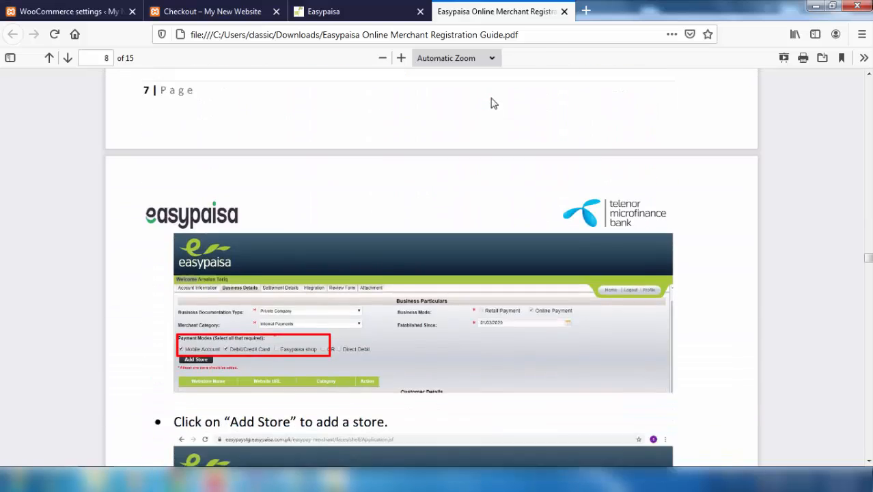
pyautogui.scroll(-1, 494, 103)
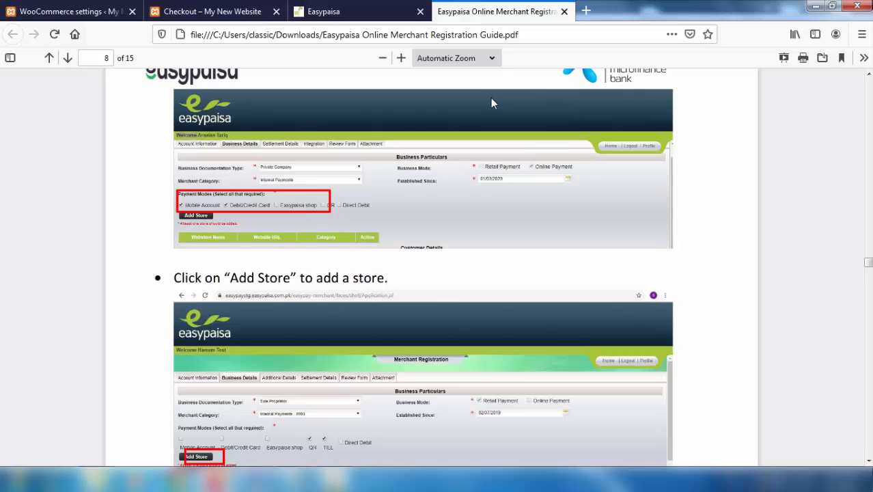
pyautogui.scroll(-10, 490, 97)
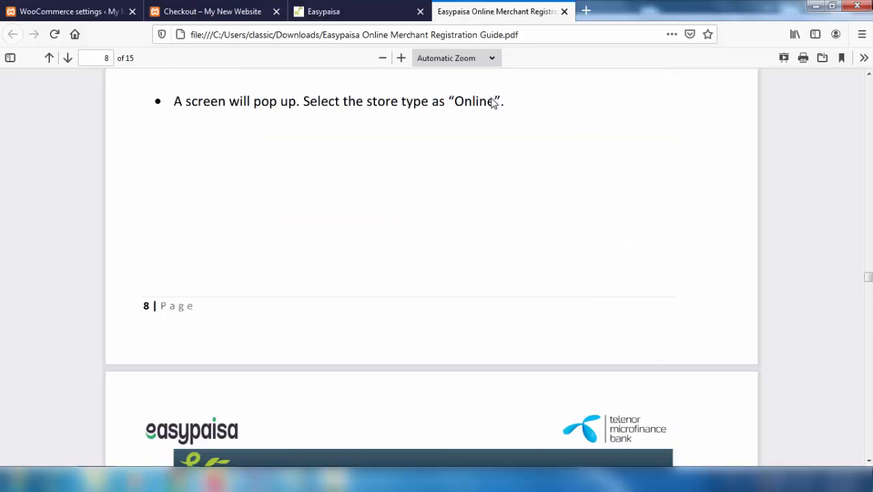
pyautogui.scroll(-8, 492, 101)
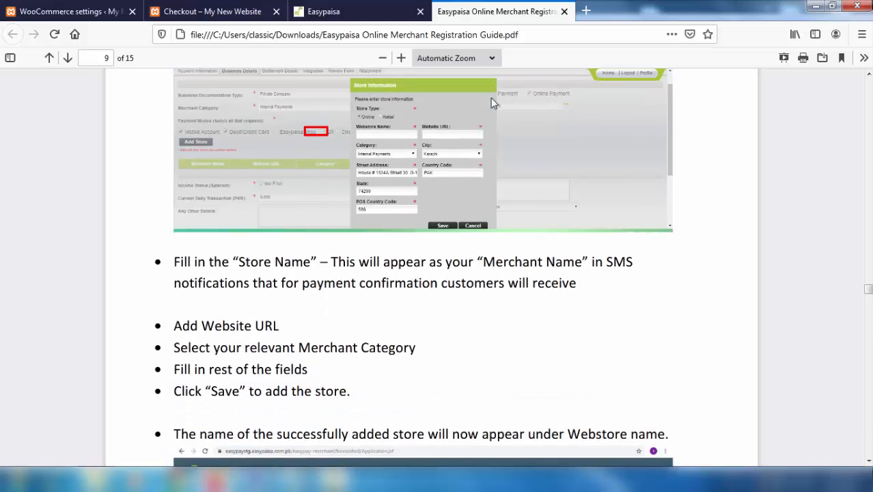
pyautogui.scroll(-3, 491, 101)
pyautogui.scroll(-3, 491, 101)
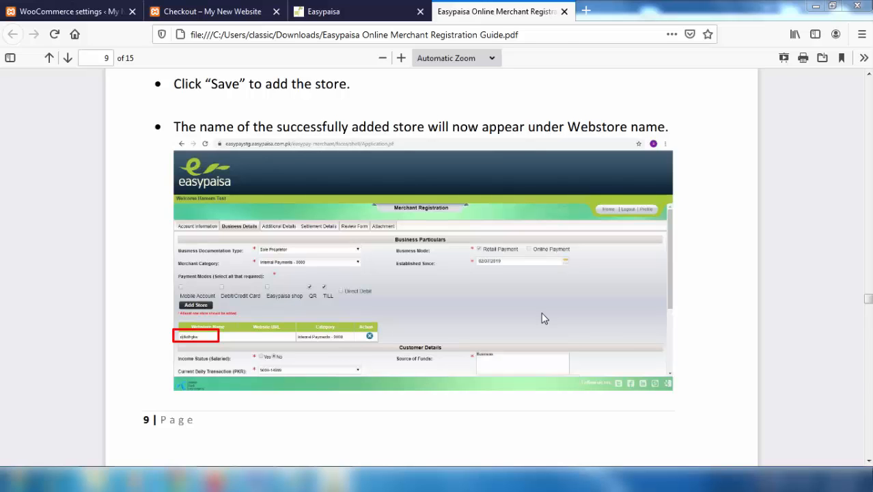
pyautogui.click(586, 11)
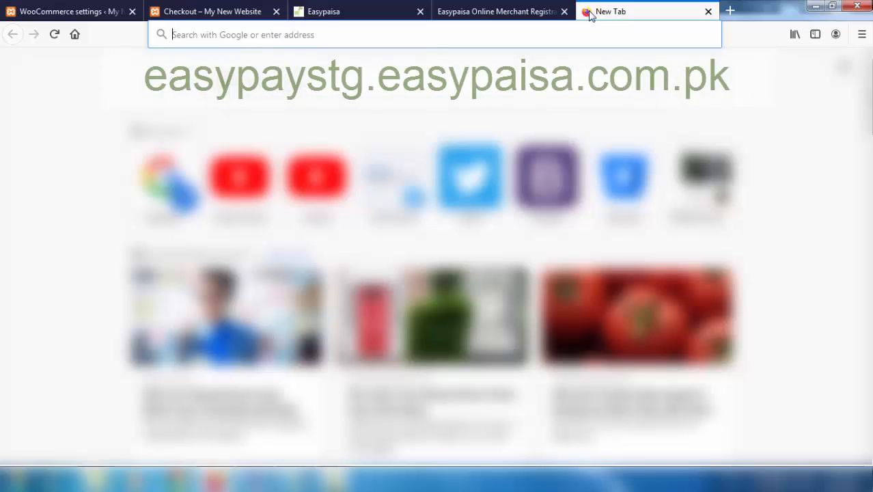
# - Load easypaystg.easypaisa.com.pk and open the payment demo with Saadiz Store's PKR. 1 order
pyautogui.write('https://easypaystg.easypaisa.com.pk')
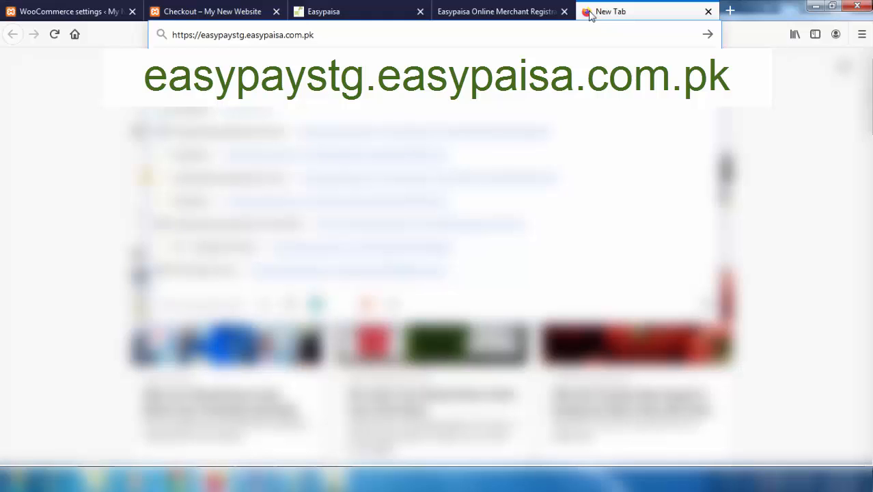
pyautogui.press('Return')
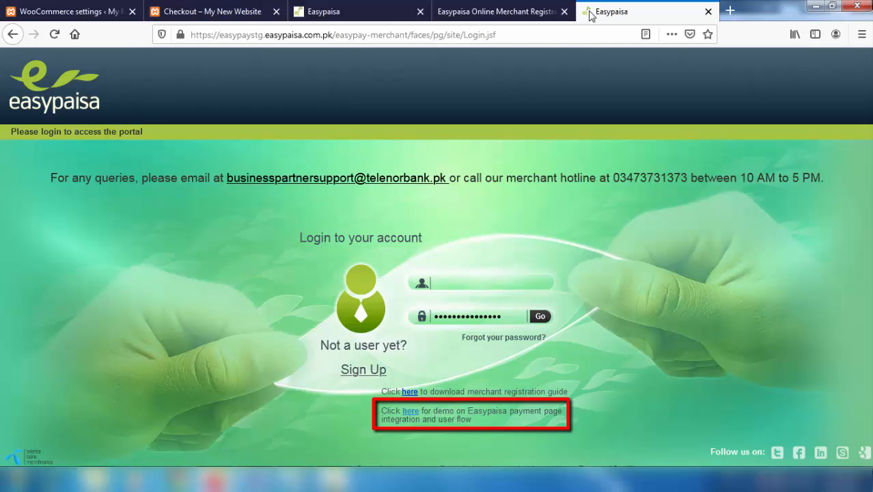
pyautogui.click(411, 411)
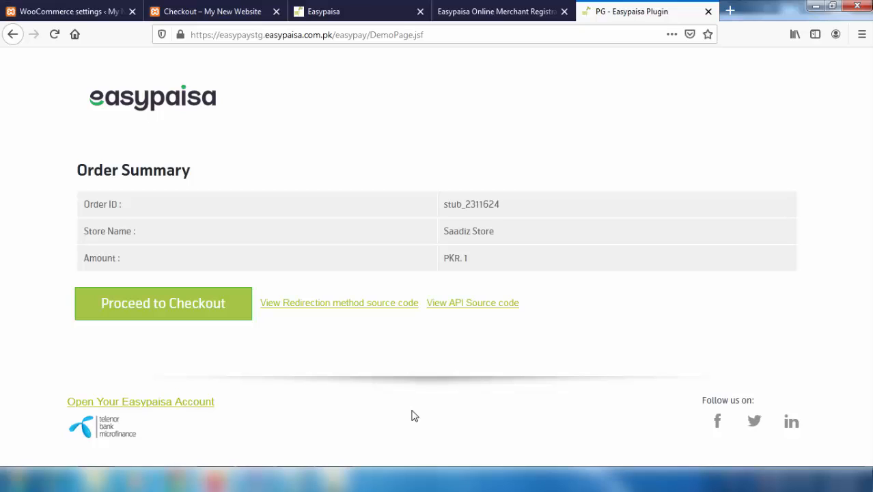
pyautogui.click(219, 14)
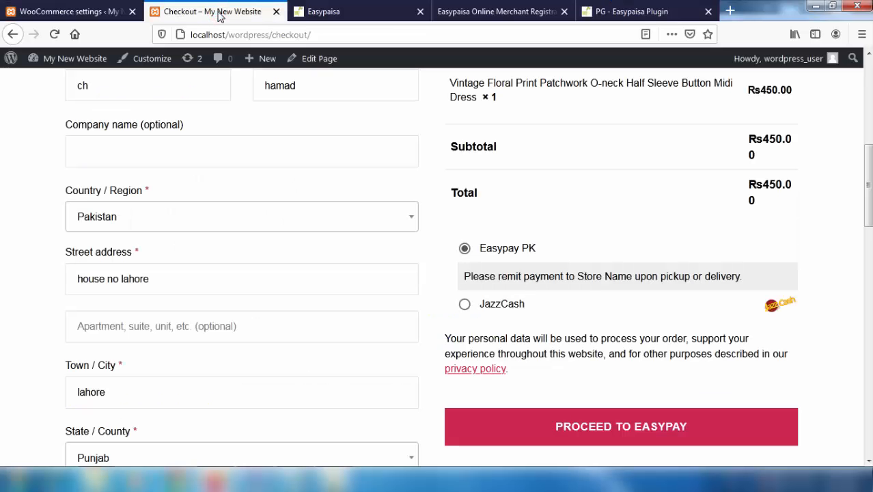
pyautogui.scroll(5, 301, 214)
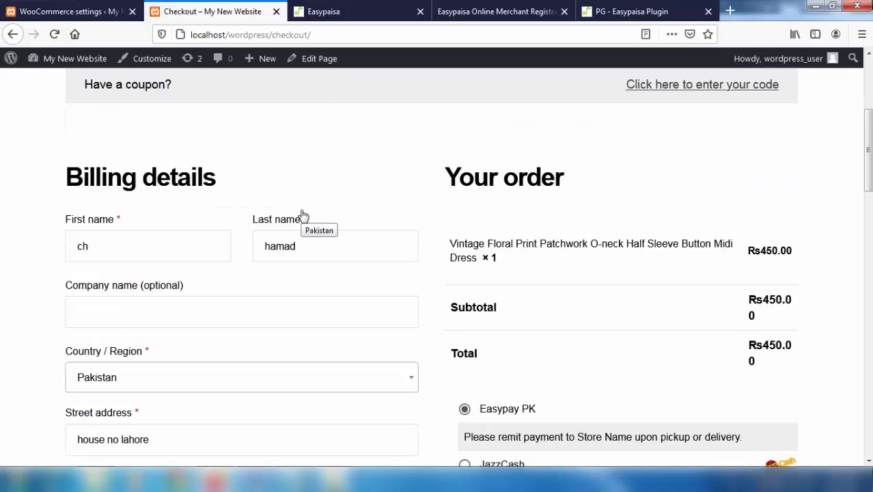
pyautogui.click(623, 9)
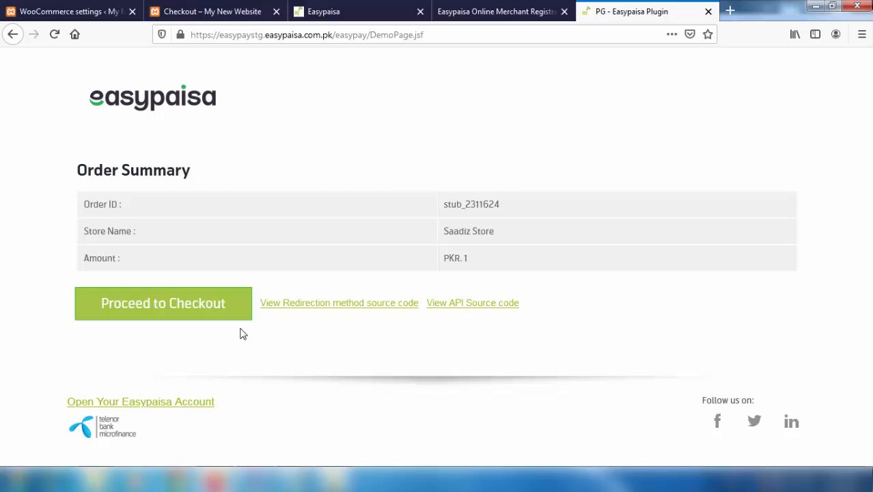
# - Proceed to checkout and confirm the demo order, accepting both insecure-connection warnings
pyautogui.click(179, 315)
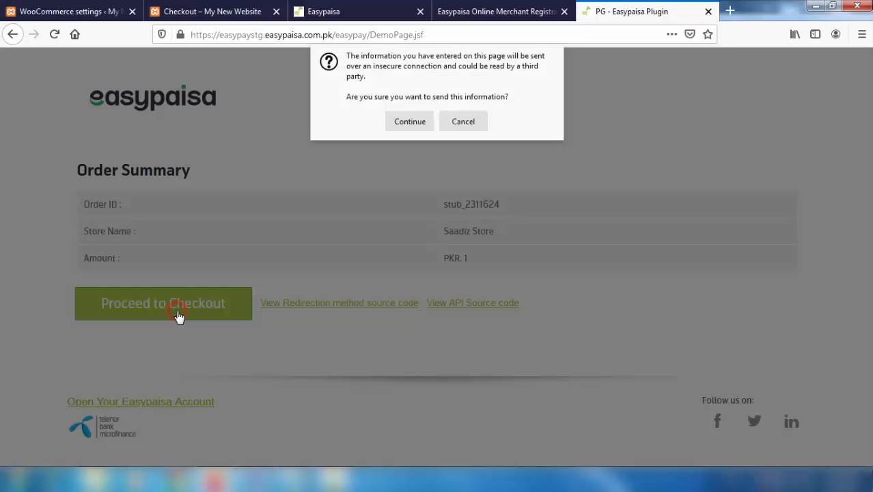
pyautogui.click(403, 127)
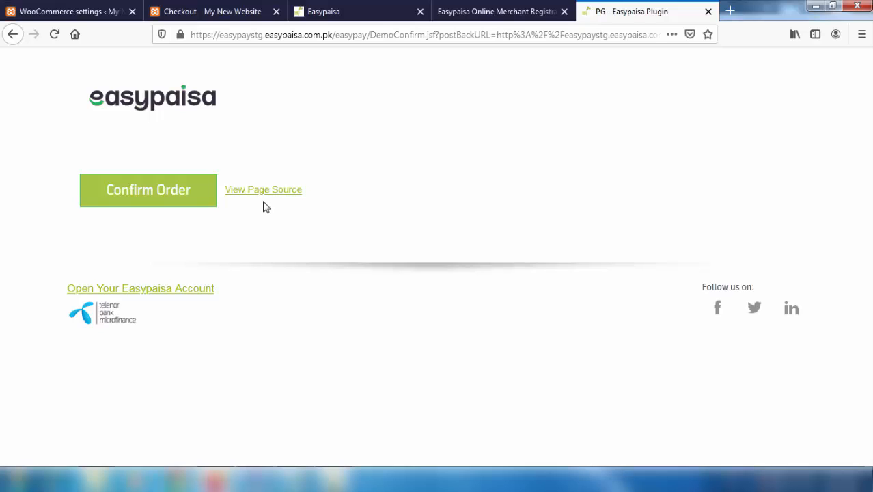
pyautogui.click(180, 195)
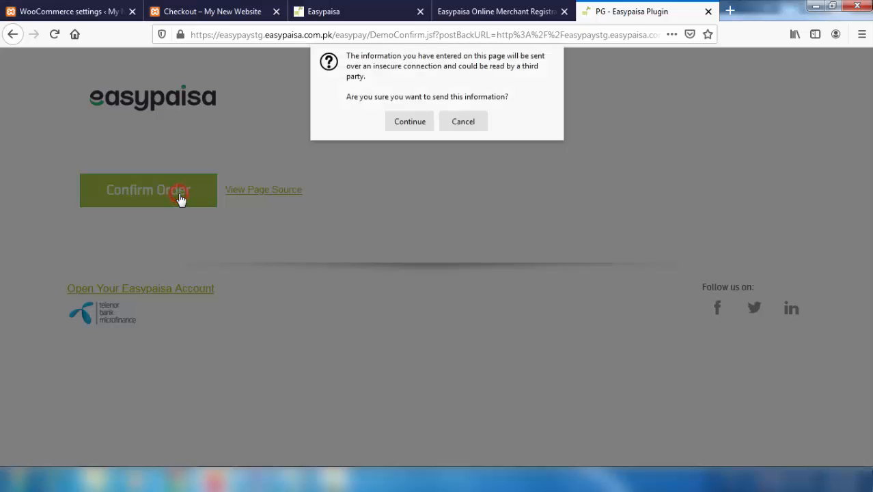
pyautogui.click(406, 121)
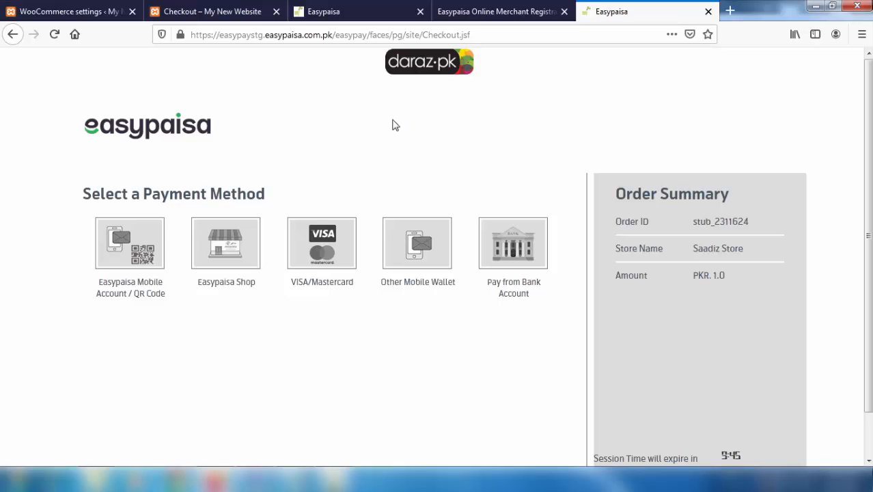
# - Preview the Mobile Account/QR, VISA/Mastercard and Bank Account payment options
pyautogui.click(142, 245)
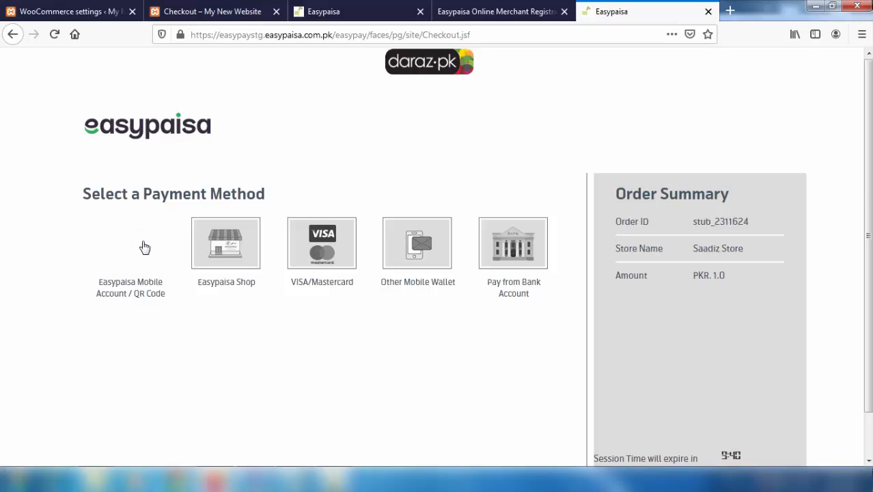
pyautogui.scroll(-4, 144, 246)
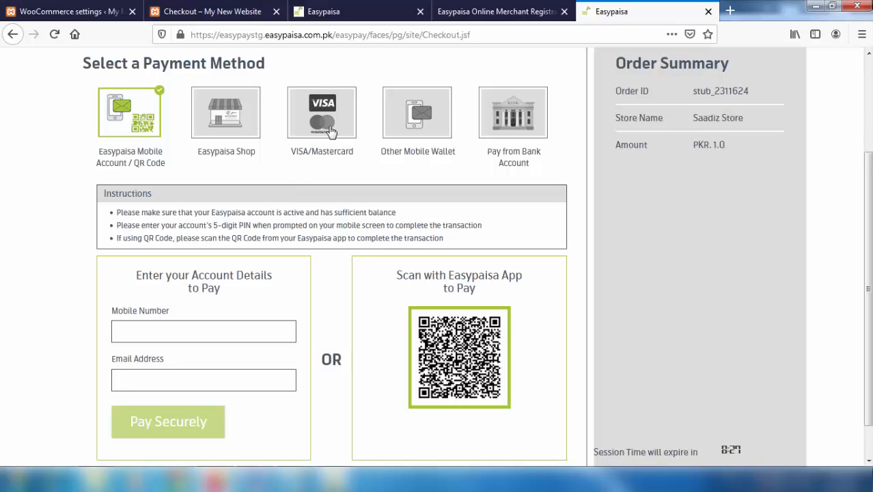
pyautogui.click(330, 131)
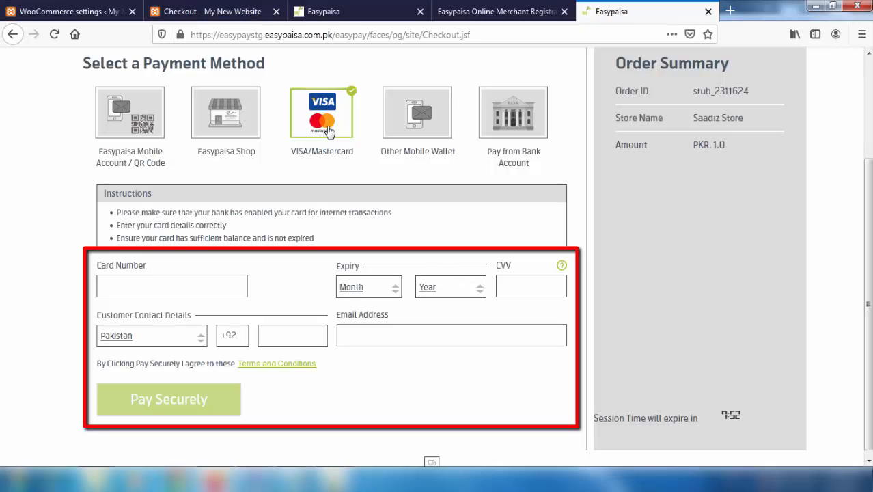
pyautogui.click(508, 135)
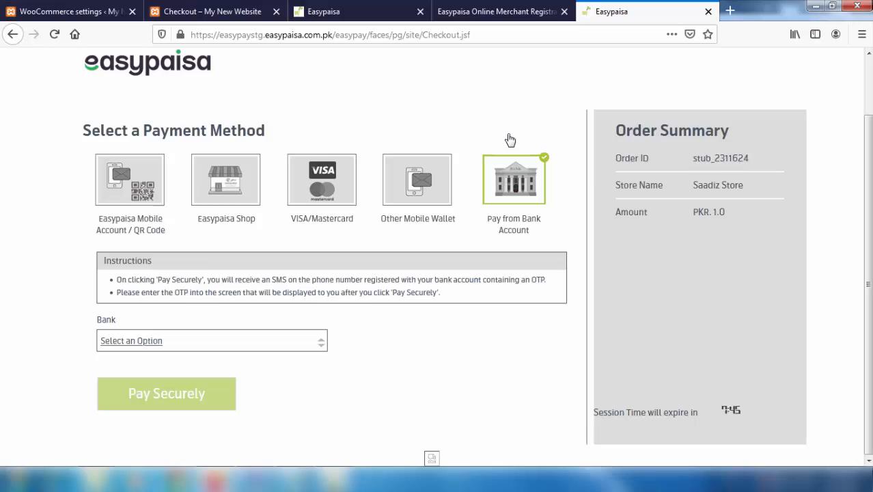
# - Pick Demo Bank from the bank list, then settle on paying at an Easypaisa Shop
pyautogui.click(321, 345)
pyautogui.scroll(-2, 222, 389)
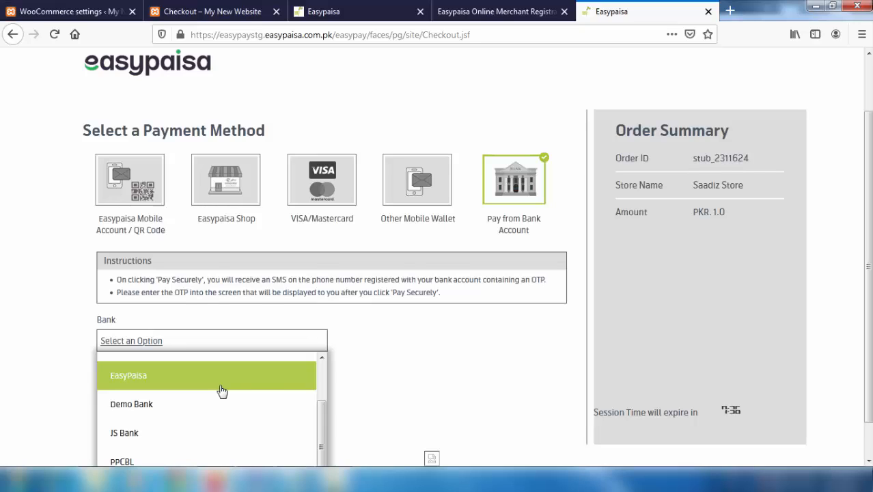
pyautogui.scroll(1, 244, 432)
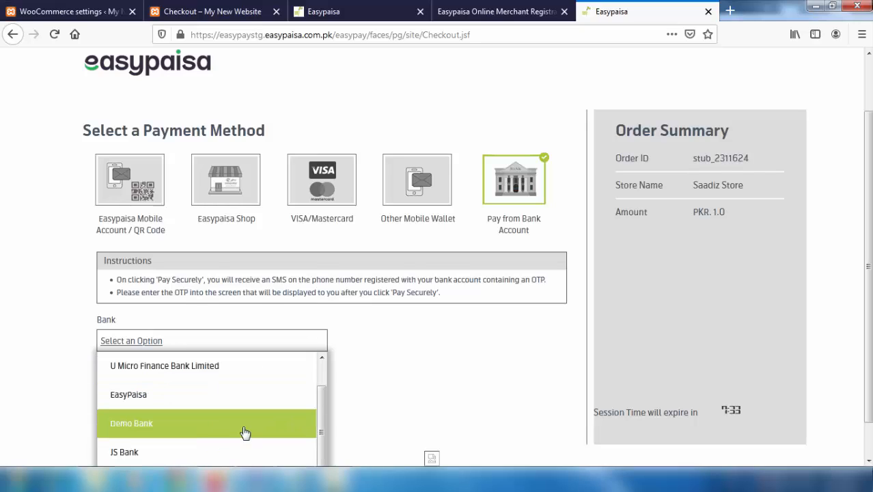
pyautogui.click(254, 429)
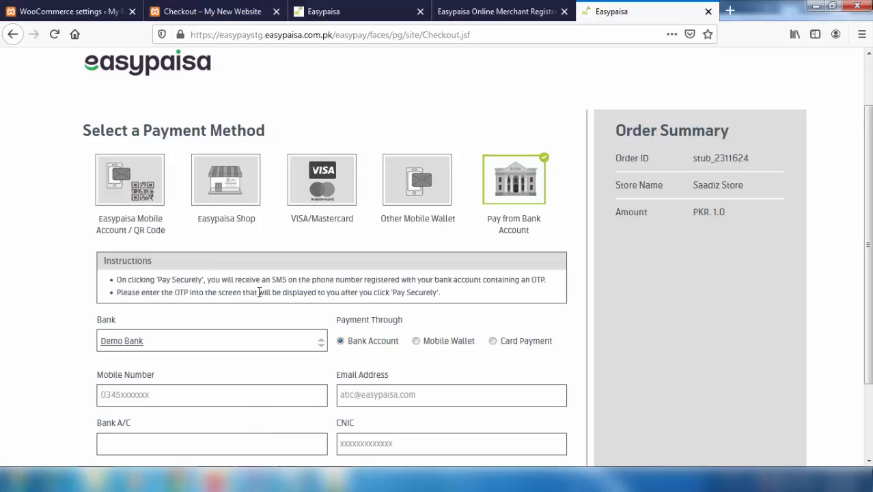
pyautogui.click(227, 191)
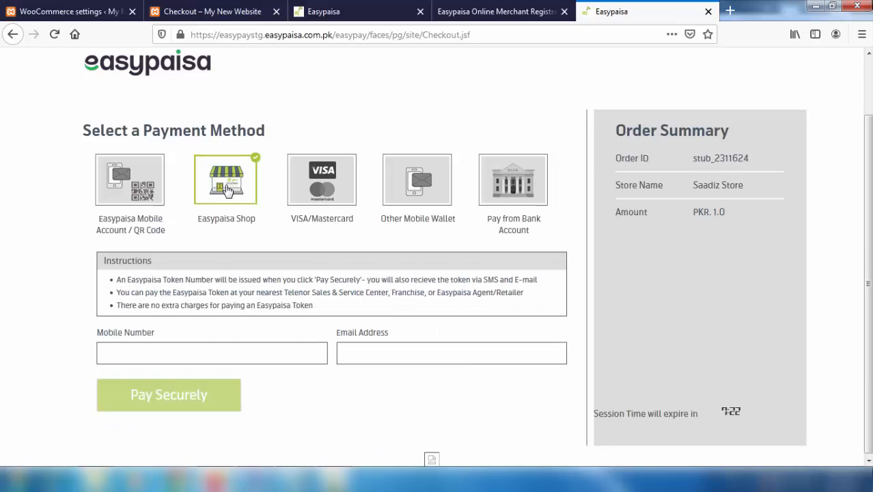
# - Pay the Rs.1.00 Easypaisa Shop demo order with the payer's mobile number and e-mail to receive a token
pyautogui.click(216, 346)
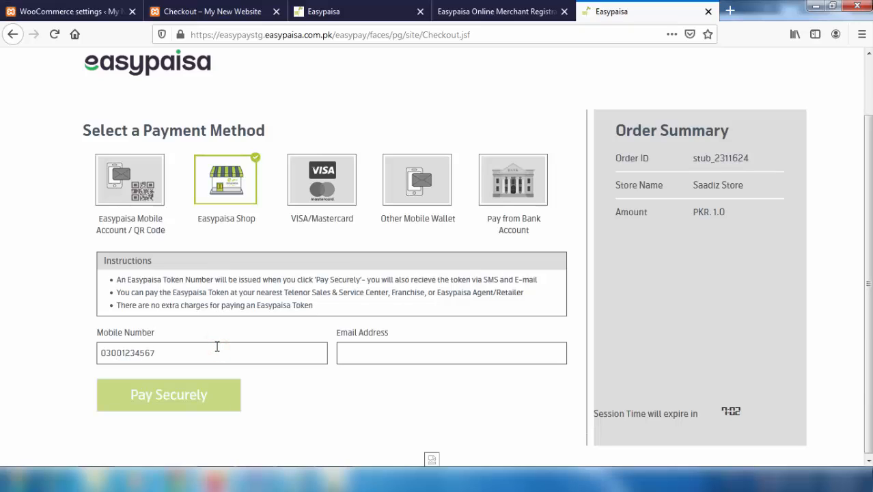
pyautogui.click(349, 351)
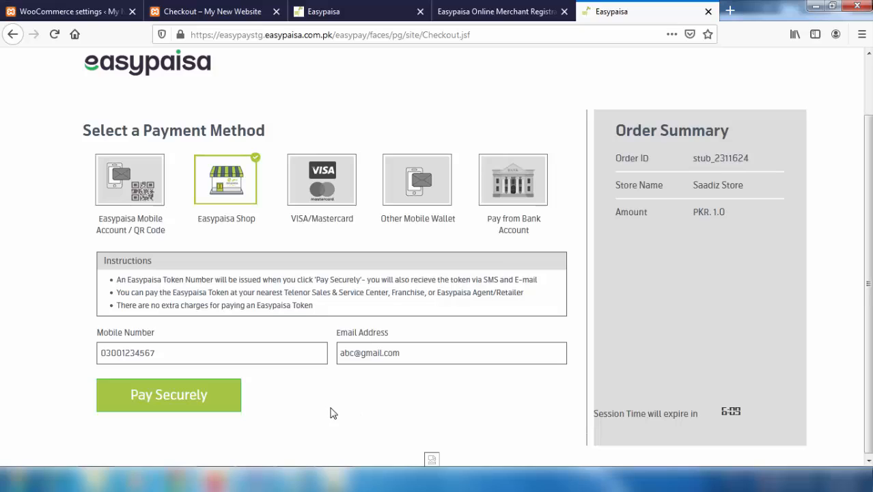
pyautogui.click(185, 406)
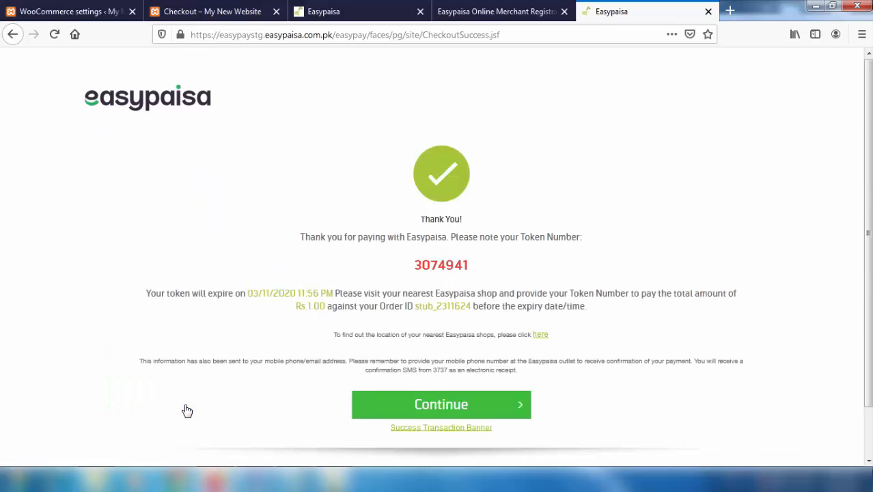